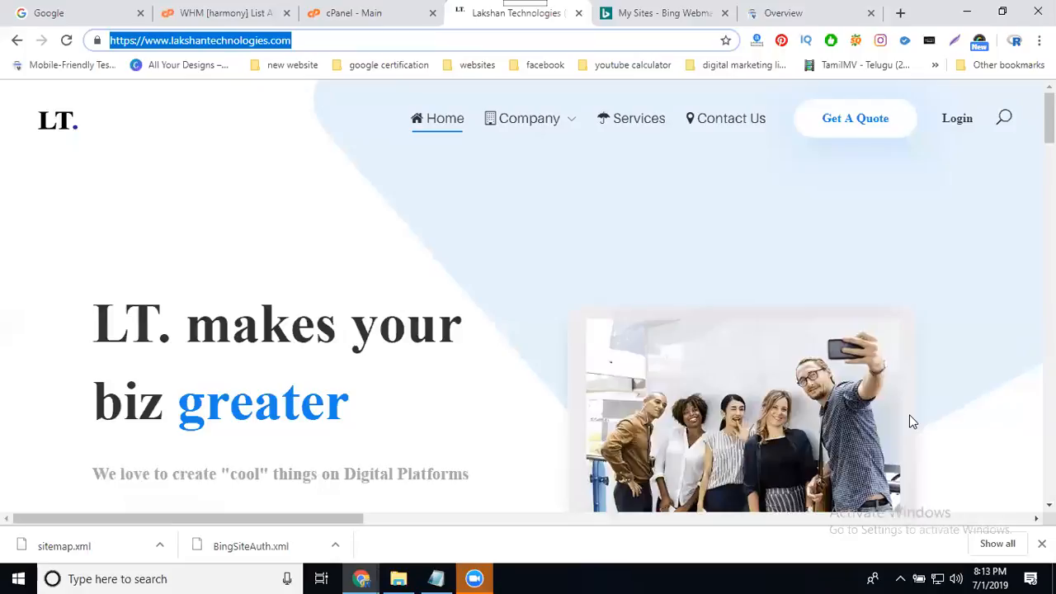
pyautogui.click(417, 39)
pyautogui.tripleClick(418, 39)
pyautogui.doubleClick(417, 39)
pyautogui.click(417, 39)
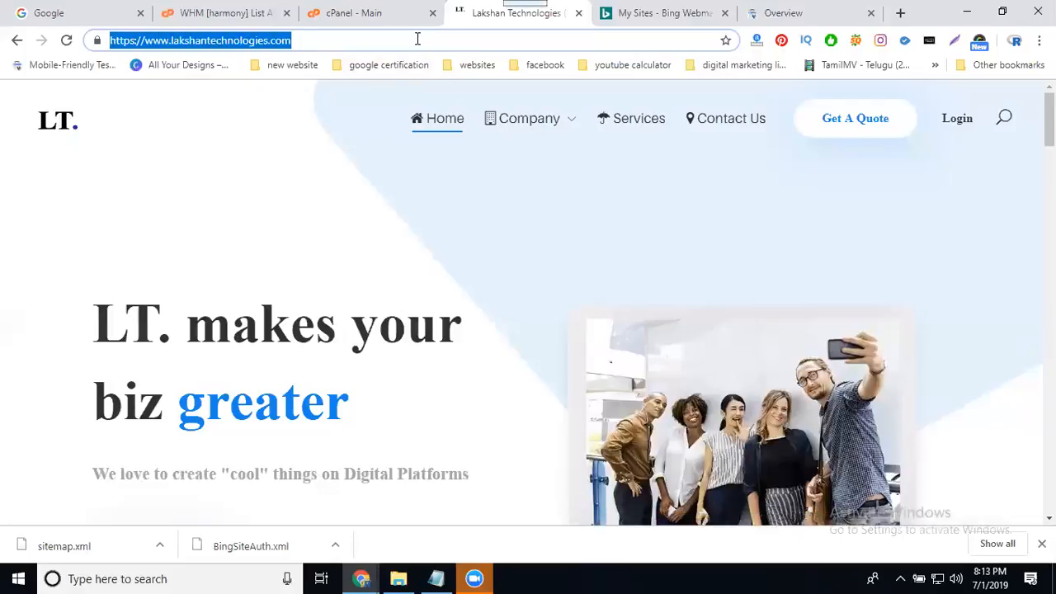
pyautogui.click(417, 39)
pyautogui.write('/sitemap.xml')
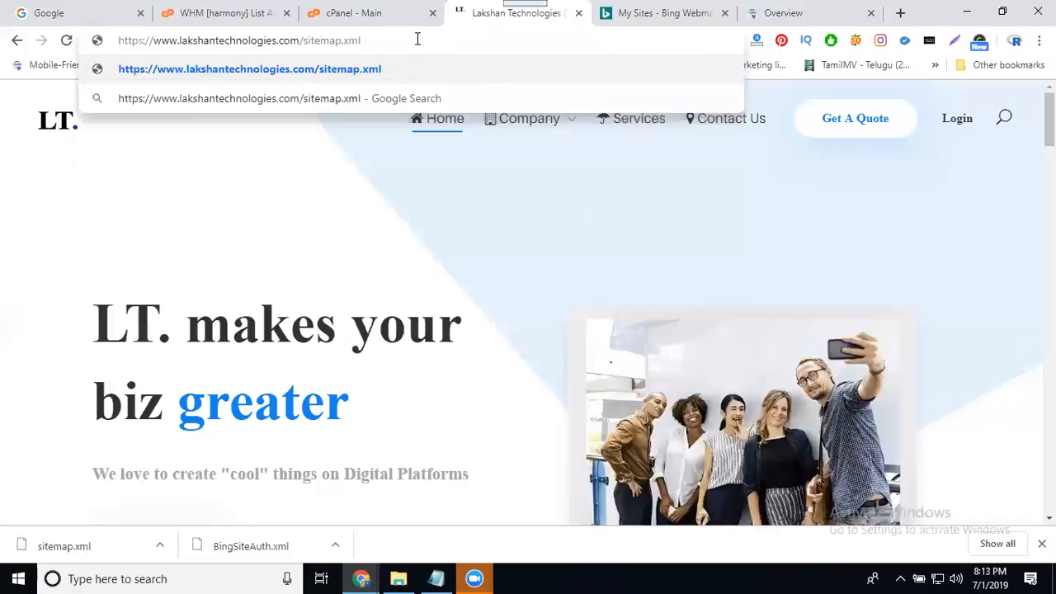
pyautogui.hotkey('ctrl', 'a')
pyautogui.press('Return')
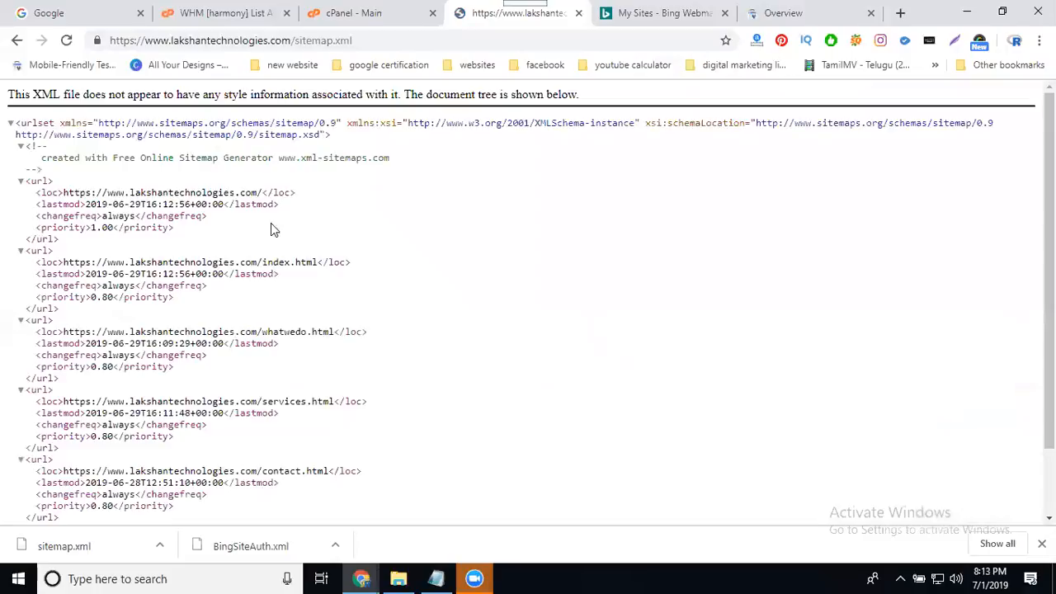
# - Highlight the last-modified date of the sitemap's first entry, and copy the sitemap page's full address
pyautogui.moveTo(80, 204); pyautogui.dragTo(145, 206)
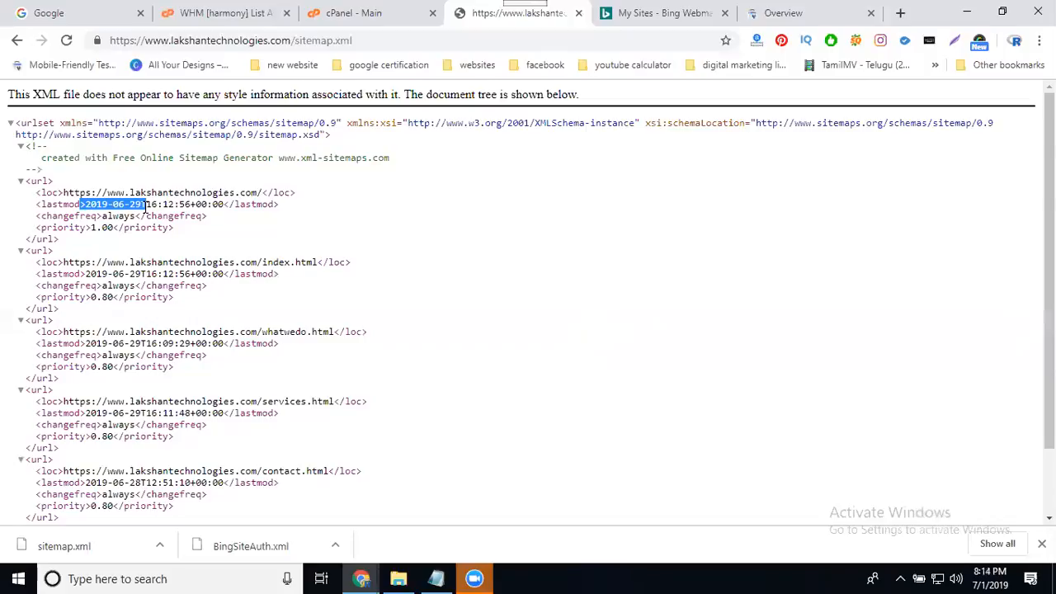
pyautogui.click(362, 40)
pyautogui.hotkey('ctrl', 'c')
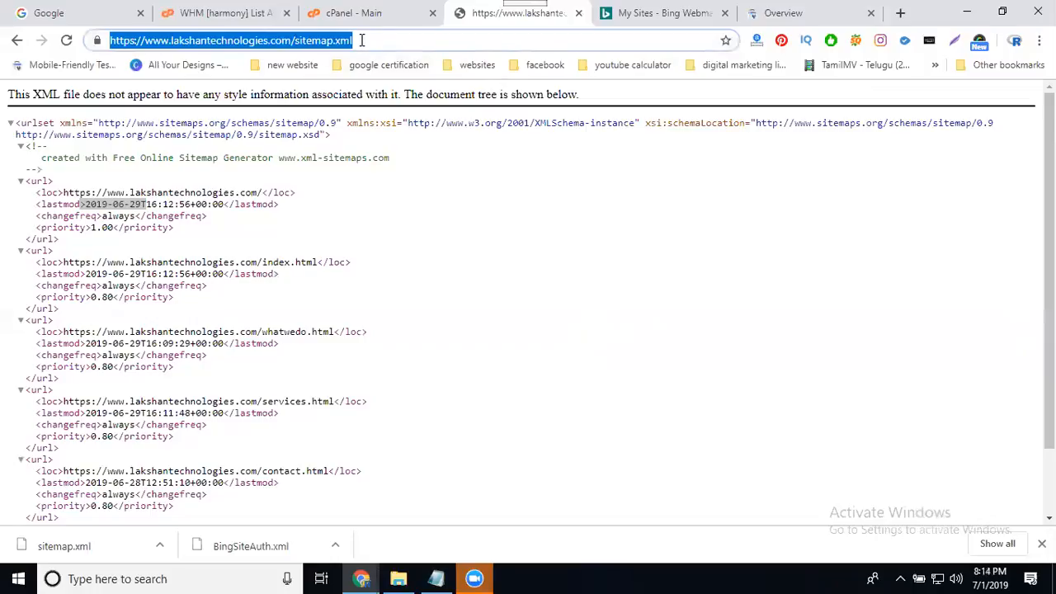
pyautogui.click(642, 13)
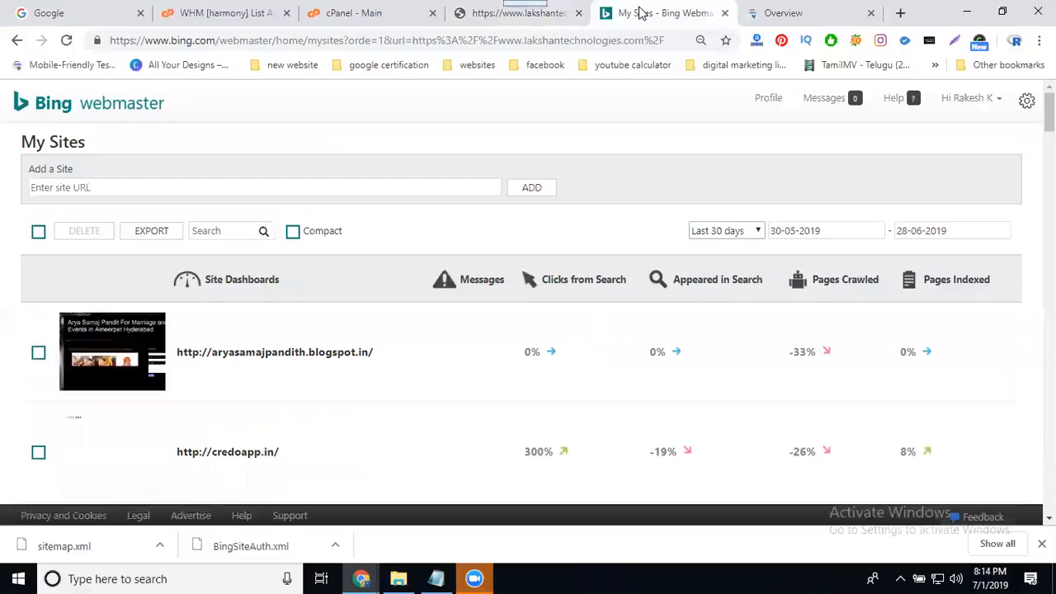
pyautogui.scroll(-4, 338, 221)
pyautogui.scroll(-5, 338, 223)
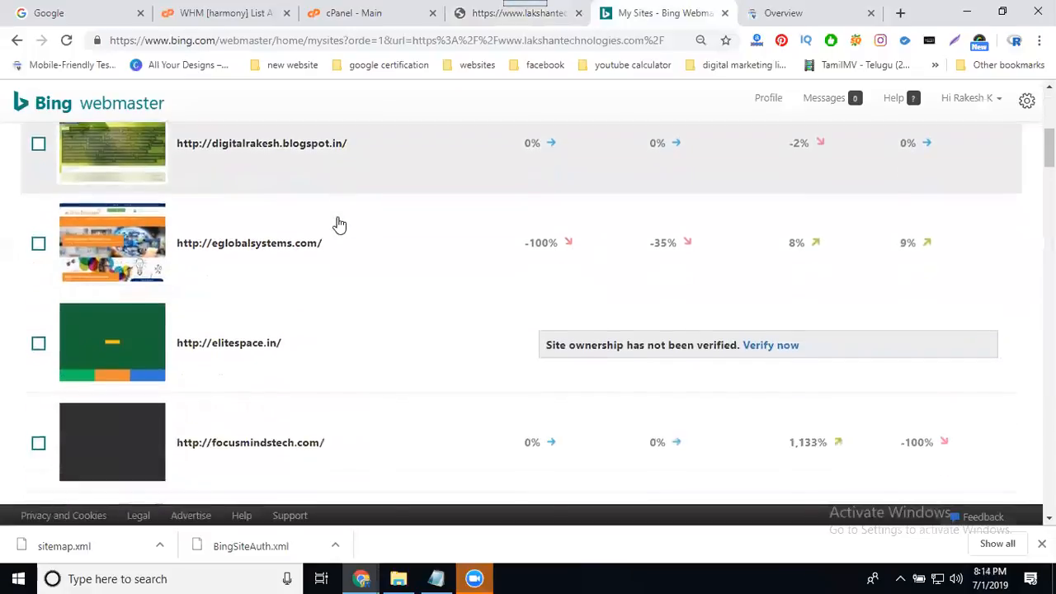
pyautogui.scroll(-3, 339, 223)
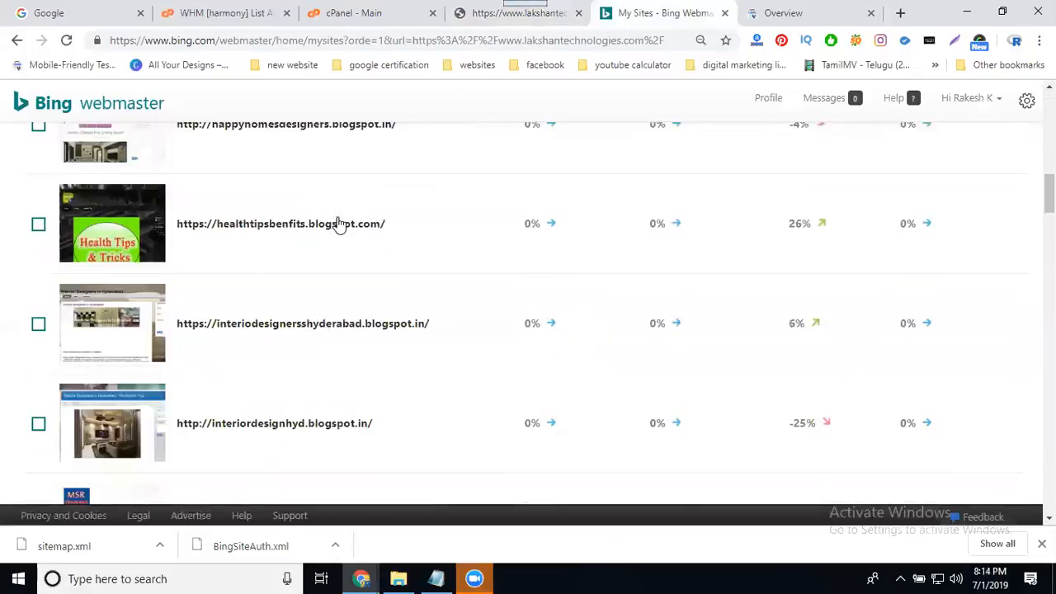
pyautogui.scroll(-3, 314, 215)
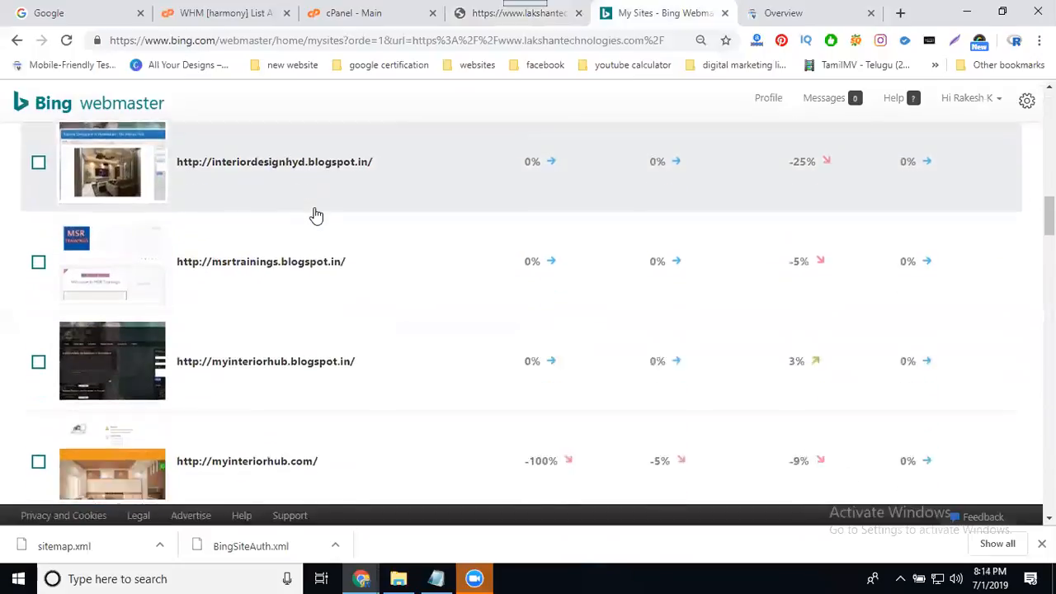
pyautogui.scroll(-2, 316, 215)
pyautogui.scroll(-2, 316, 215)
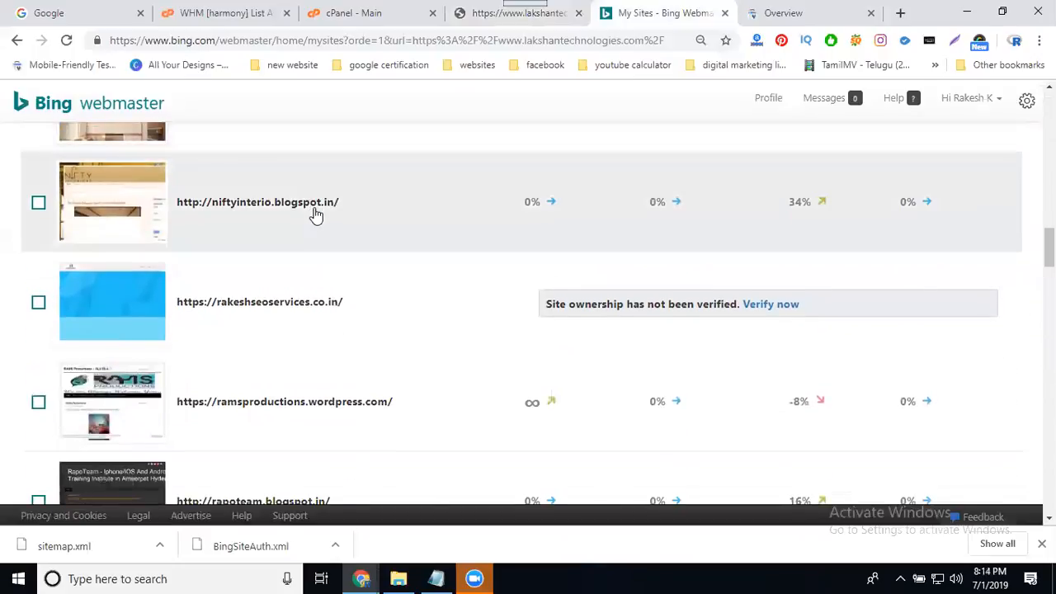
pyautogui.scroll(-5, 316, 215)
pyautogui.scroll(-8, 298, 206)
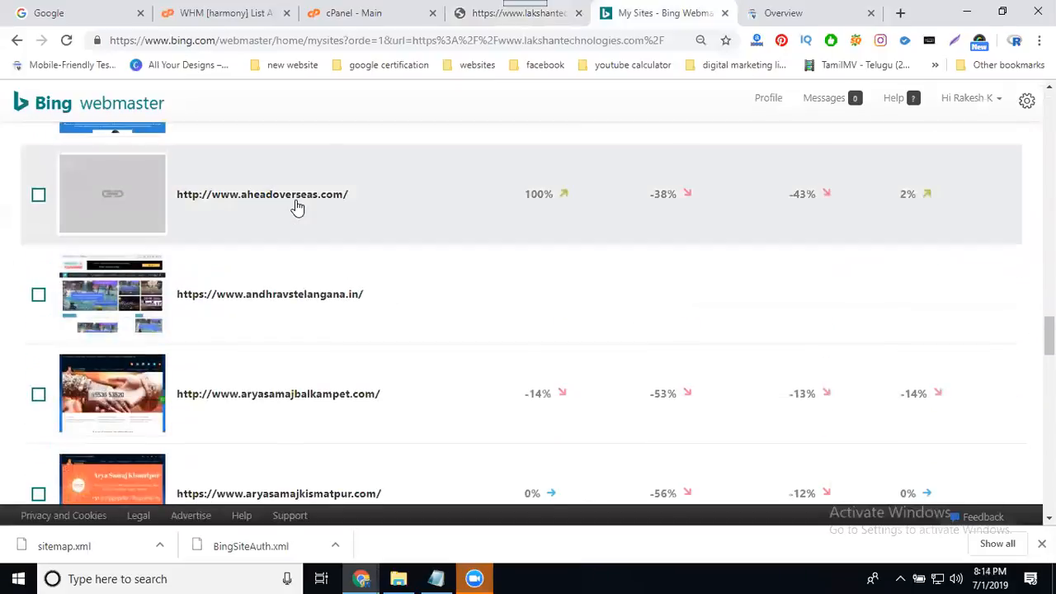
pyautogui.scroll(-6, 297, 207)
pyautogui.scroll(-15, 297, 207)
pyautogui.scroll(-4, 297, 207)
pyautogui.scroll(2, 295, 207)
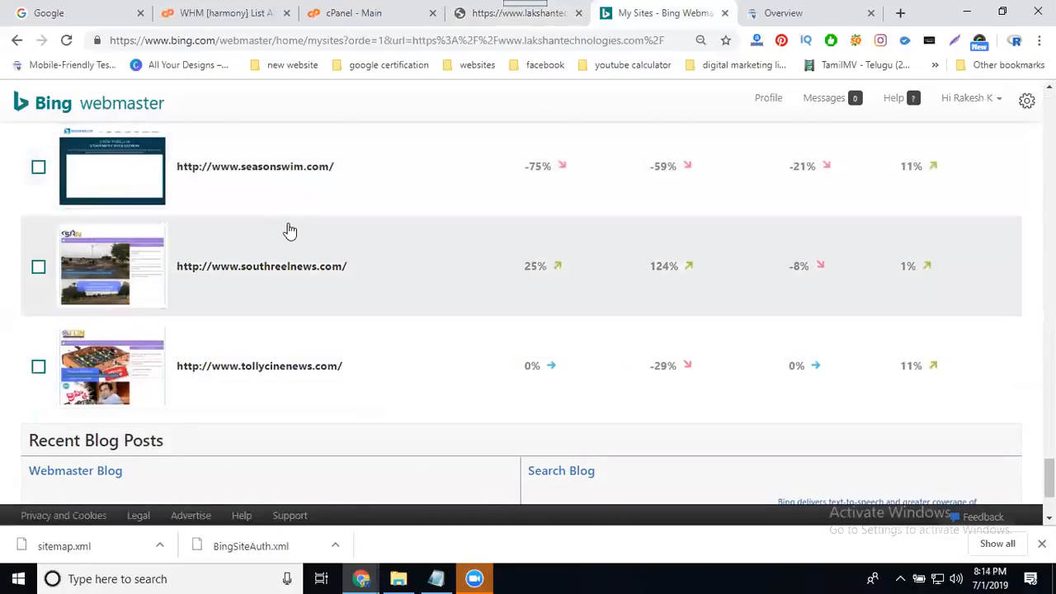
pyautogui.scroll(1, 289, 231)
pyautogui.scroll(-3, 289, 231)
pyautogui.scroll(6, 289, 231)
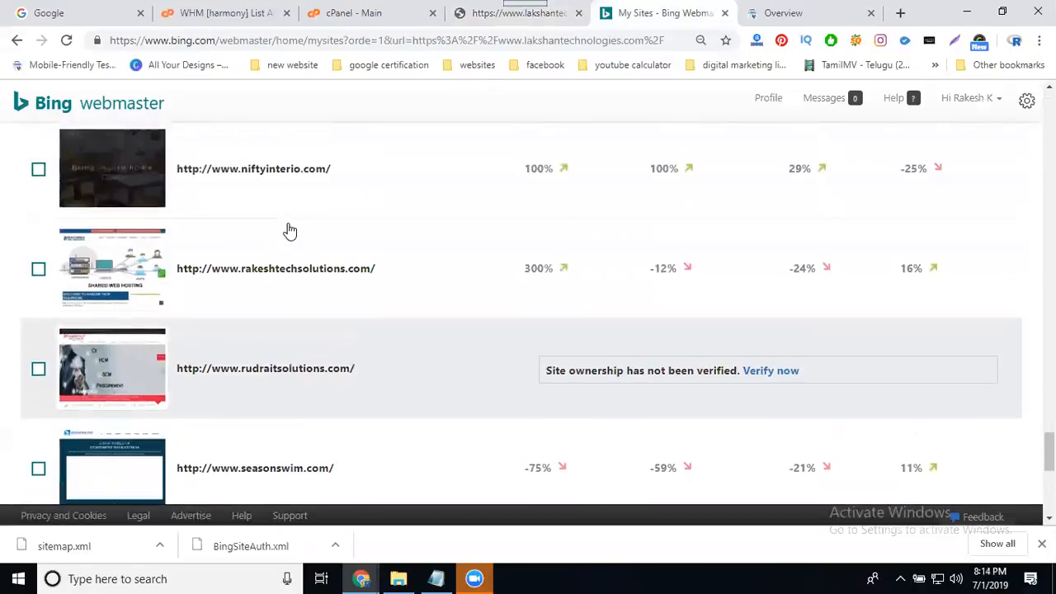
pyautogui.scroll(4, 290, 231)
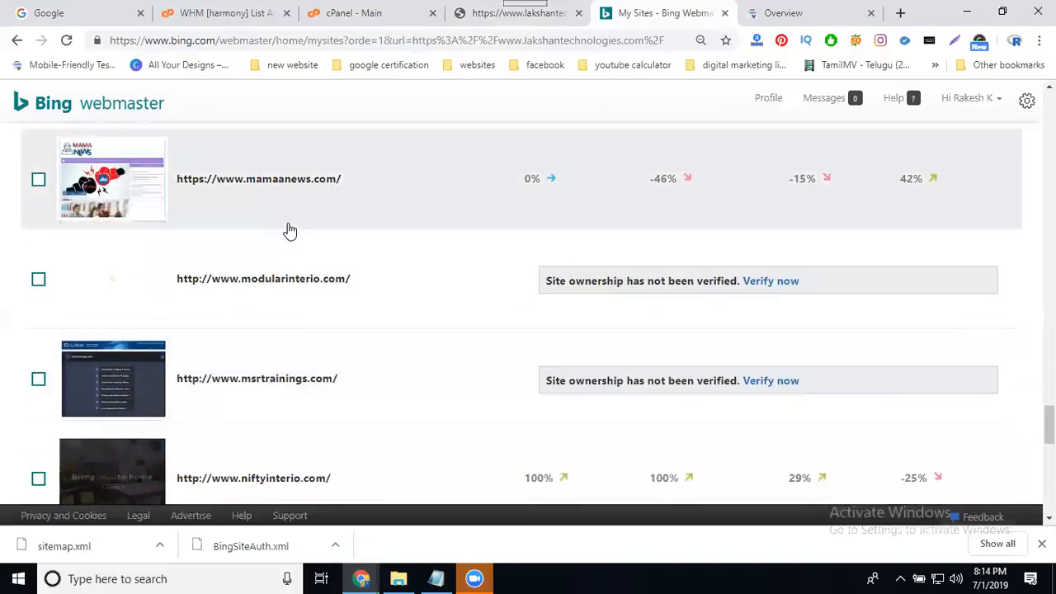
pyautogui.scroll(2, 289, 231)
pyautogui.click(289, 231)
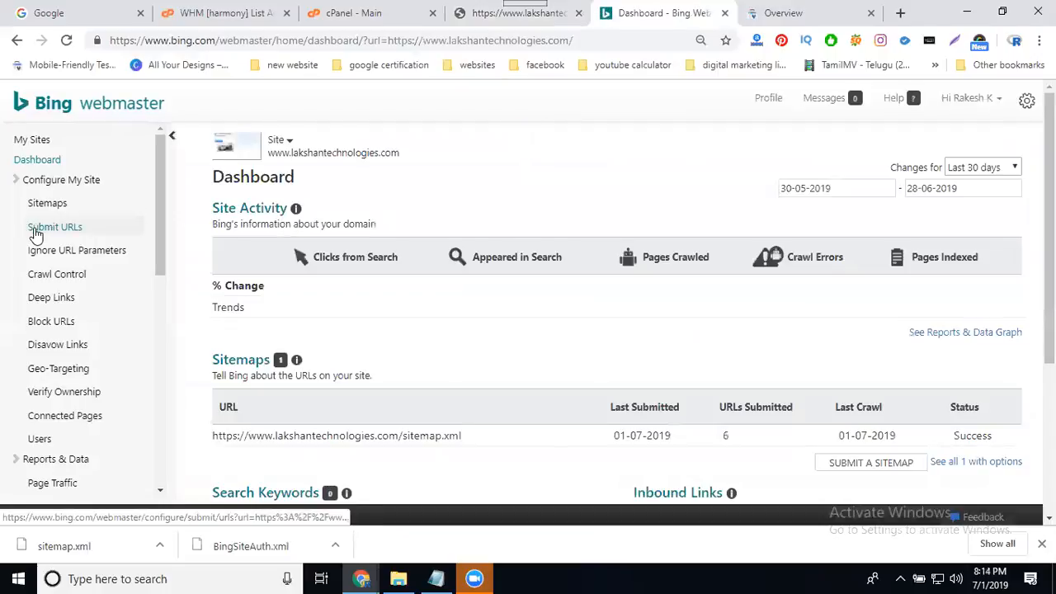
pyautogui.click(38, 213)
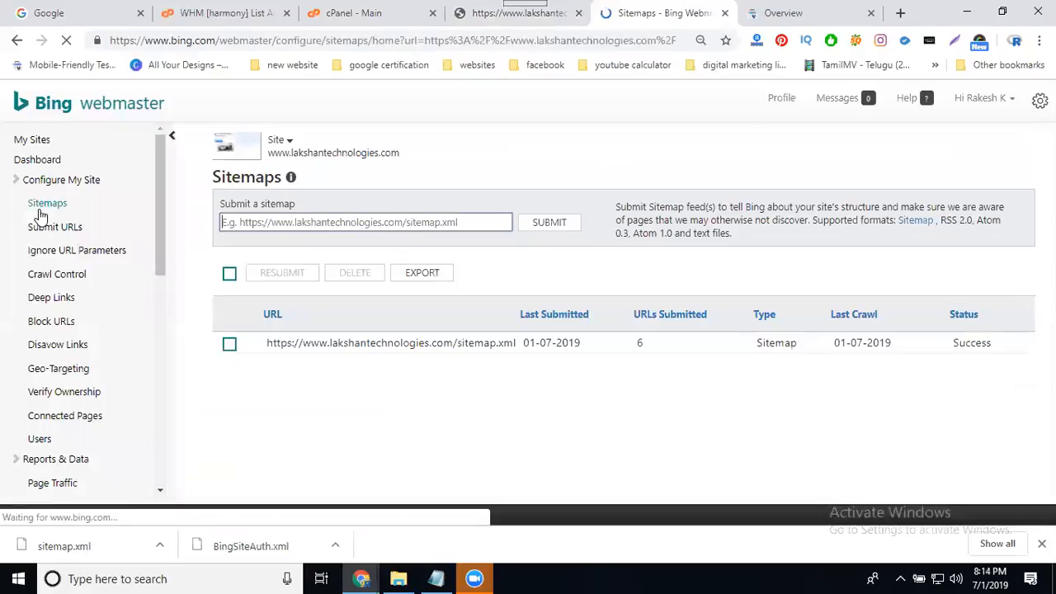
pyautogui.click(625, 345)
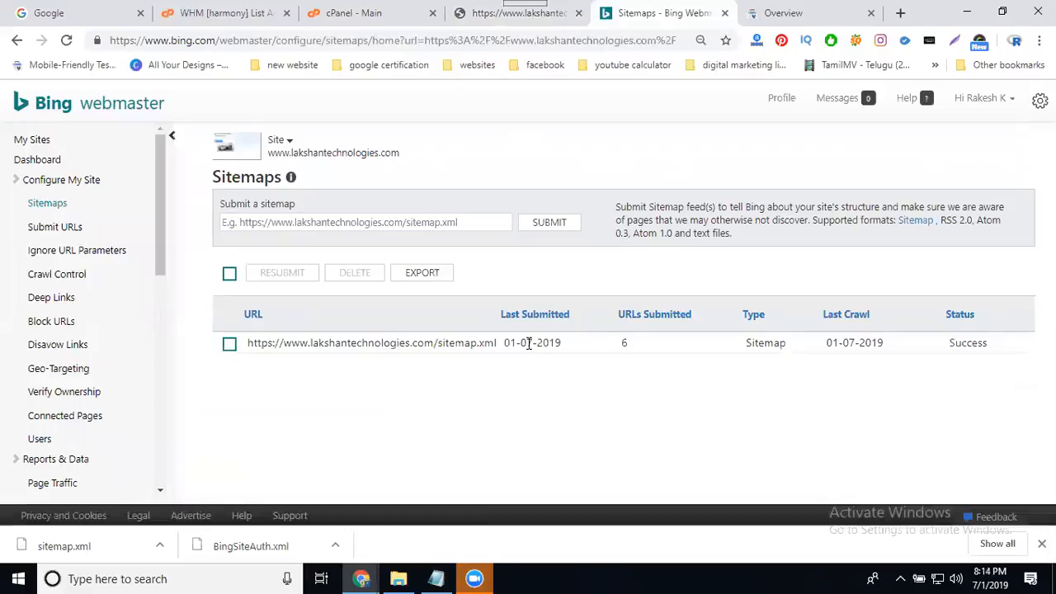
pyautogui.click(278, 215)
pyautogui.hotkey('ctrl', 'v')
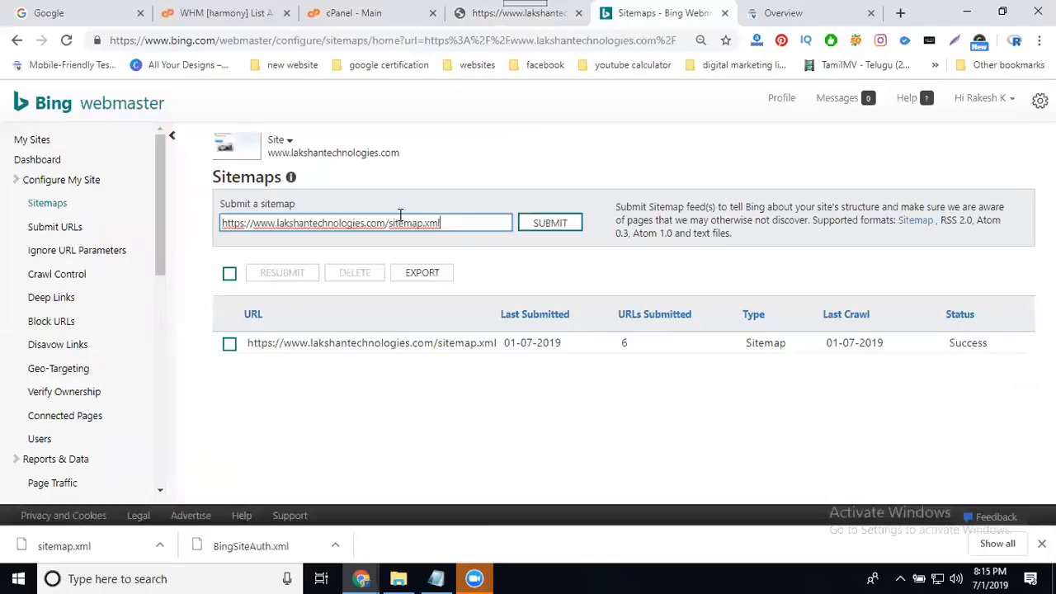
pyautogui.click(542, 234)
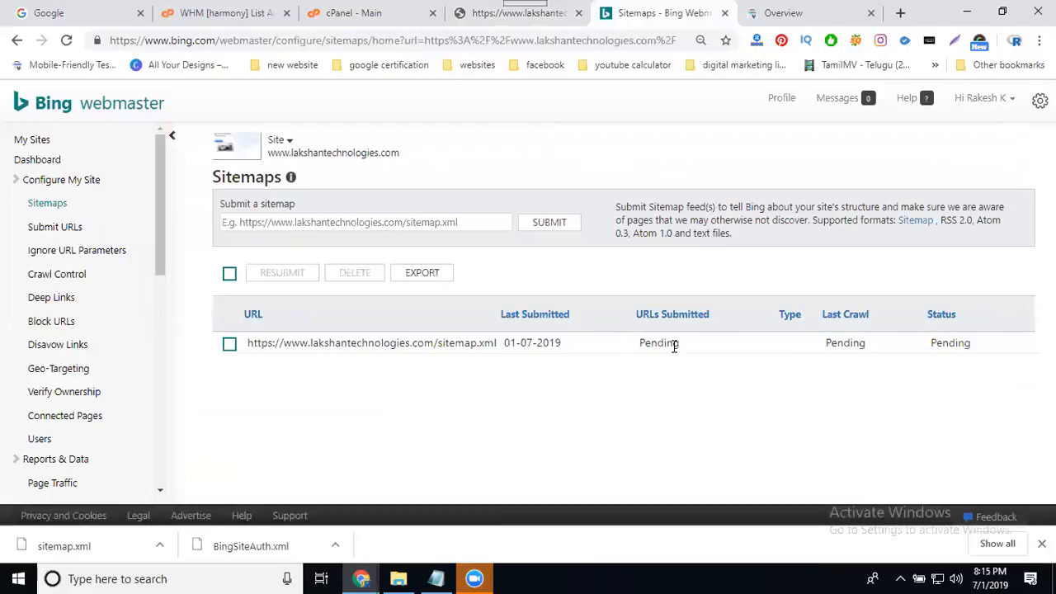
# - Return to the open sitemap.xml page and select its full address
pyautogui.click(752, 18)
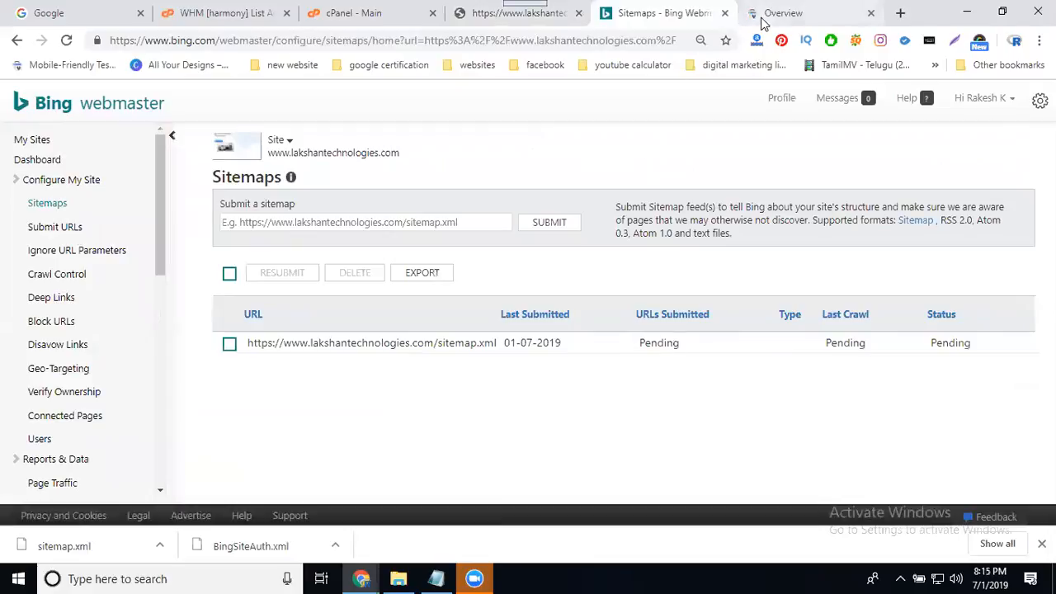
pyautogui.click(495, 13)
pyautogui.click(357, 41)
pyautogui.tripleClick(365, 40)
pyautogui.tripleClick(367, 39)
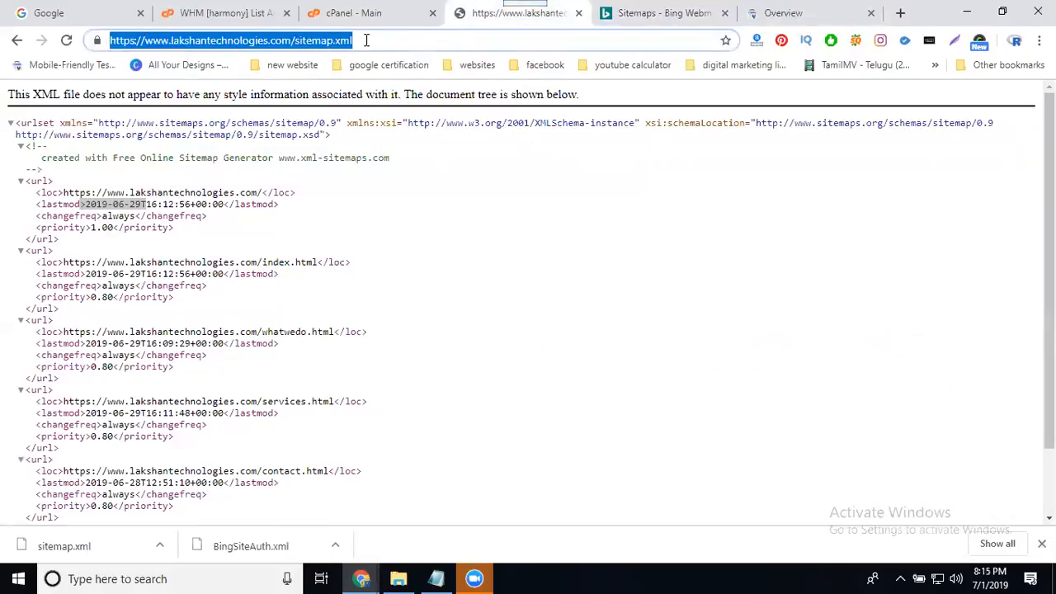
pyautogui.click(763, 14)
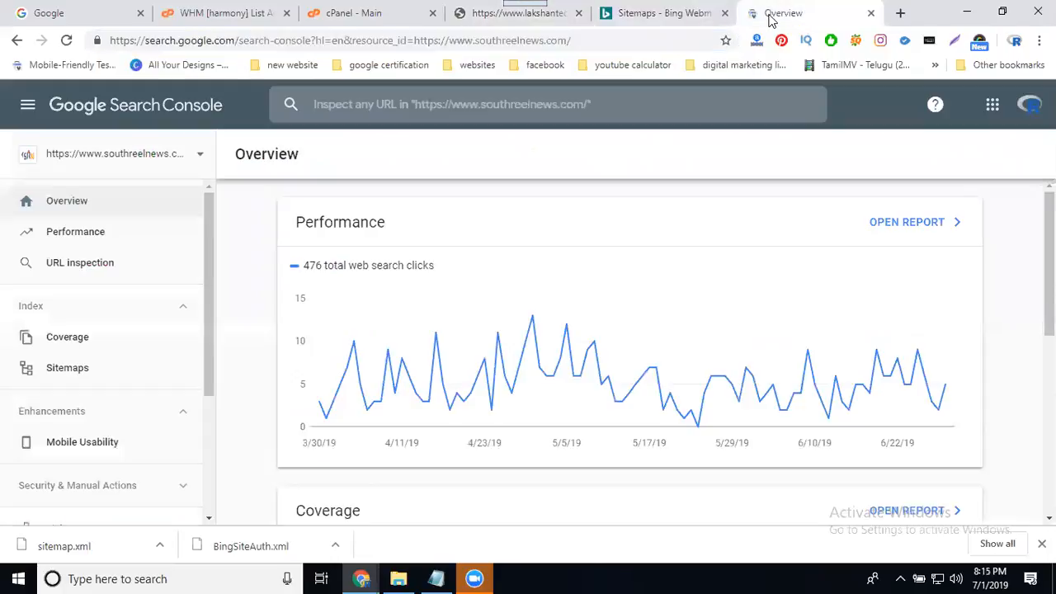
pyautogui.click(200, 157)
pyautogui.write('lak')
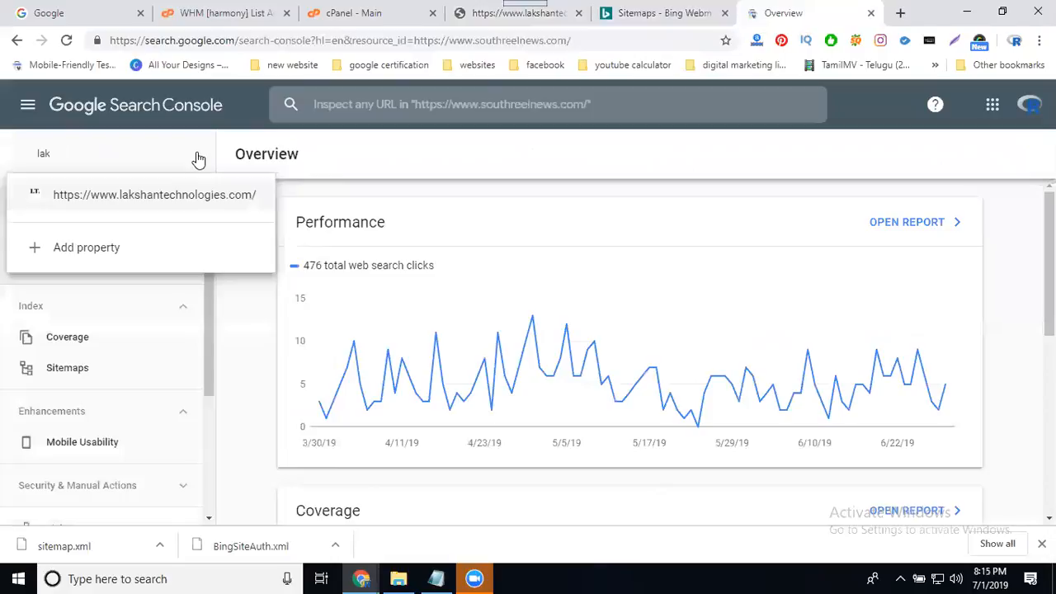
pyautogui.click(173, 194)
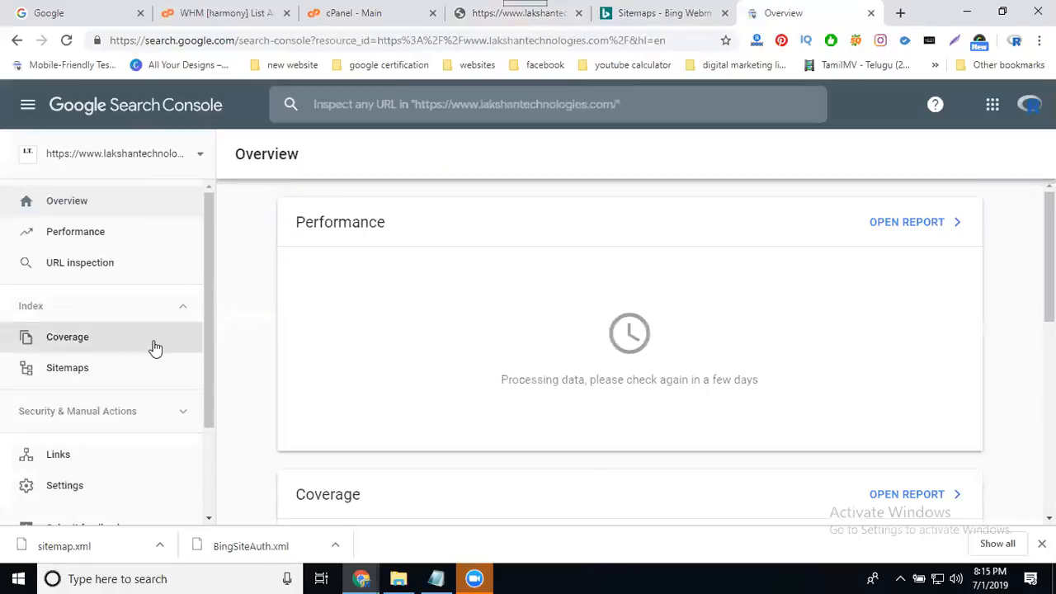
pyautogui.click(115, 369)
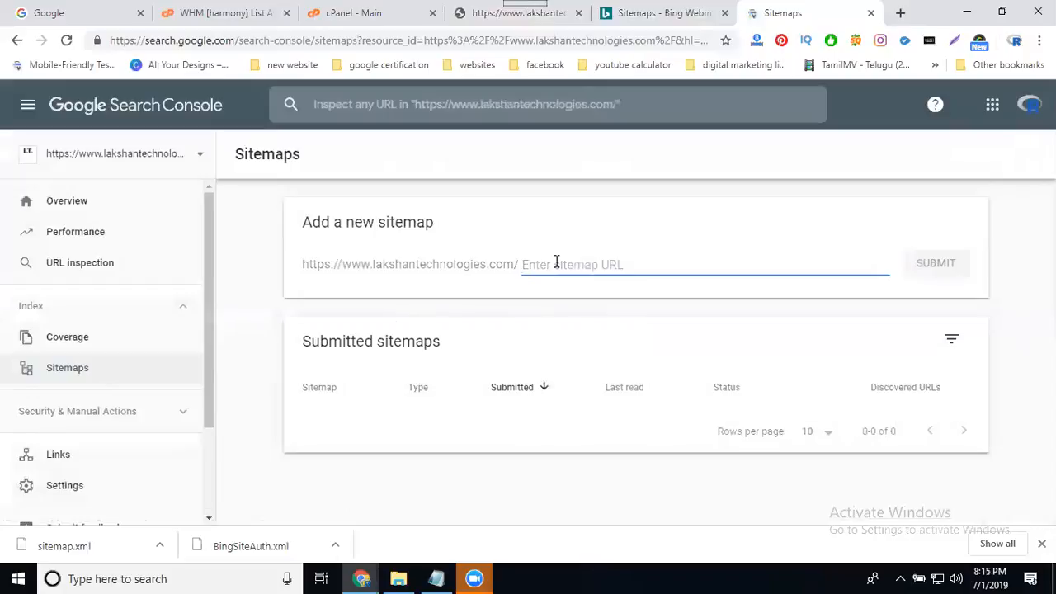
# - Copy only the "sitemap.xml" part of the address from the open sitemap page
pyautogui.click(478, 13)
pyautogui.moveTo(385, 40); pyautogui.dragTo(295, 43)
pyautogui.hotkey('ctrl', 'c')
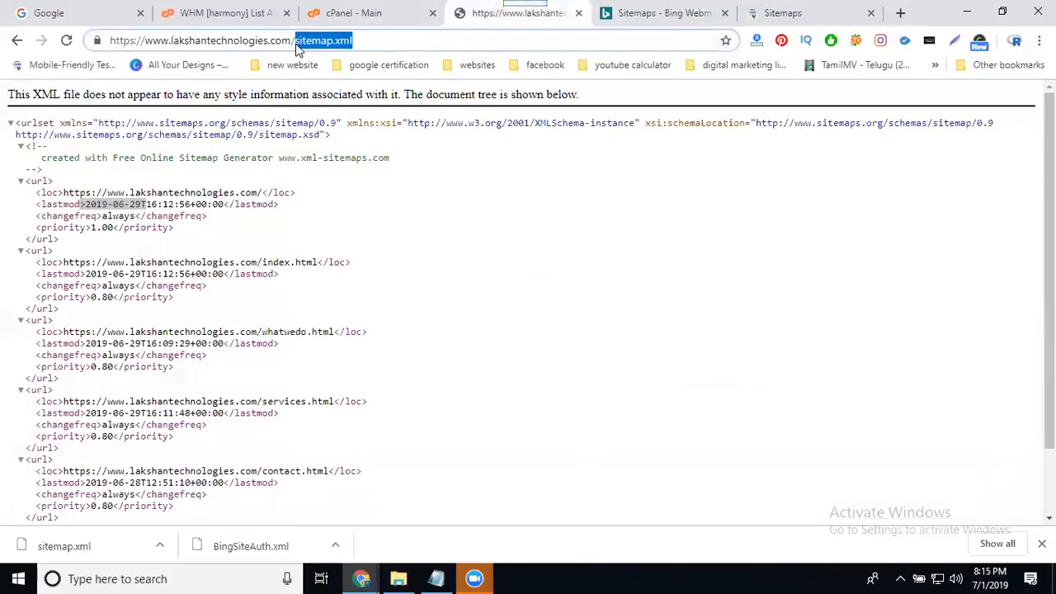
# - Submit sitemap.xml as a new sitemap in Google Search Console and dismiss the confirmation
pyautogui.click(672, 15)
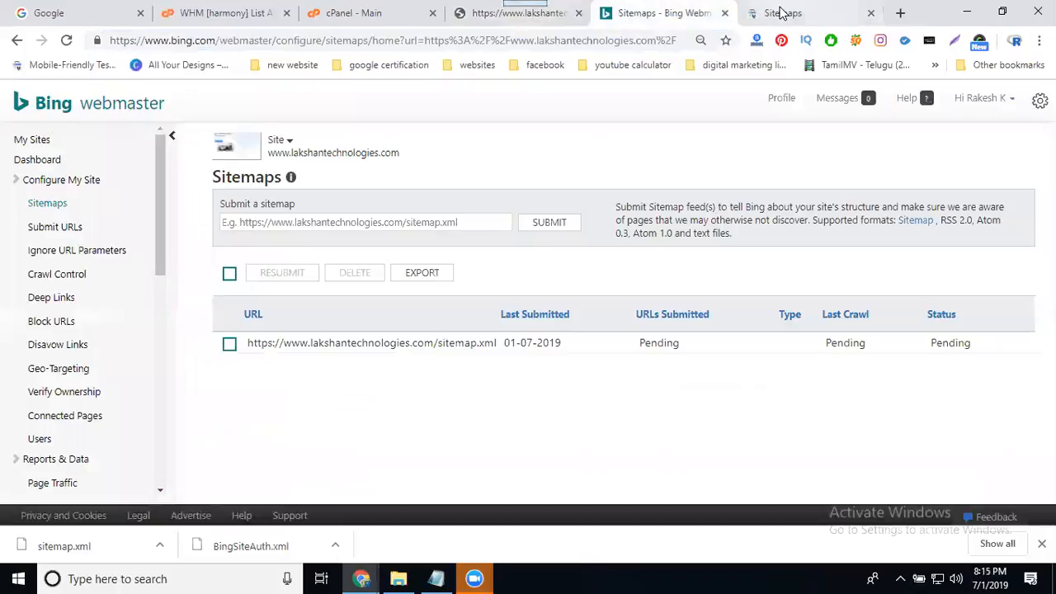
pyautogui.click(778, 13)
pyautogui.hotkey('ctrl', 'v')
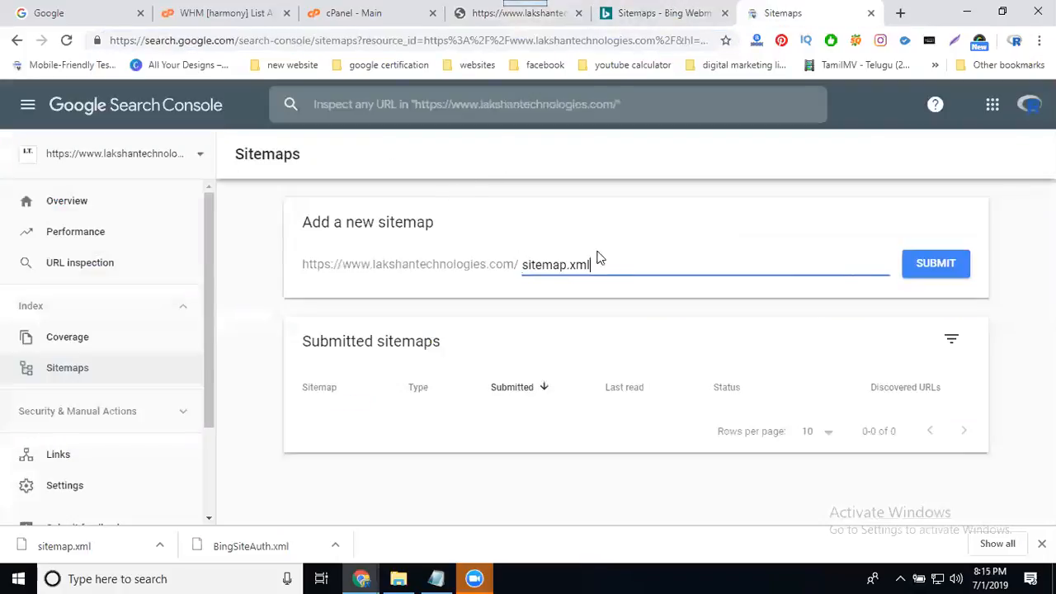
pyautogui.click(936, 265)
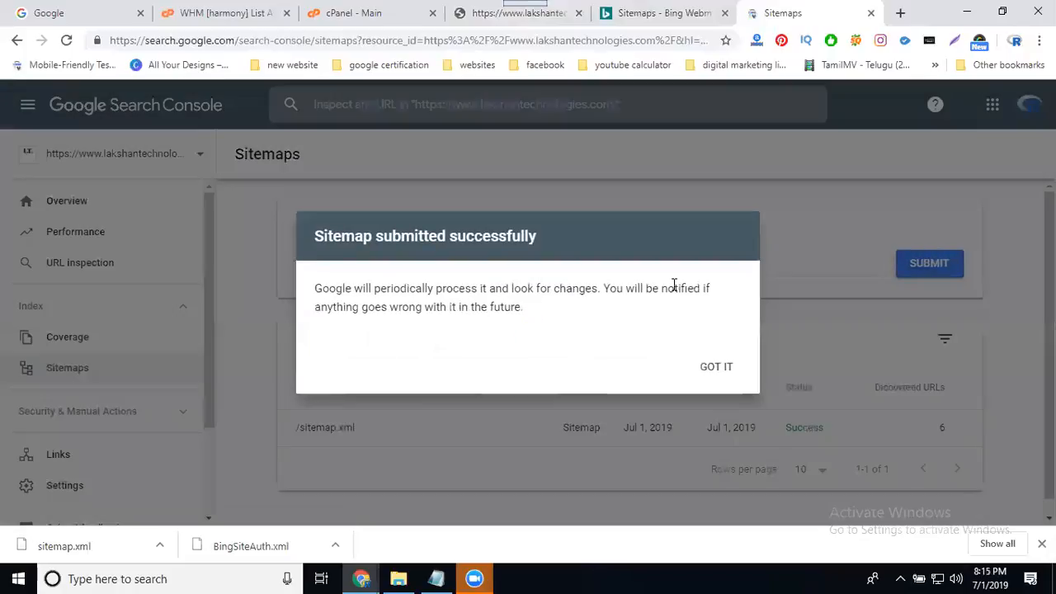
pyautogui.click(717, 371)
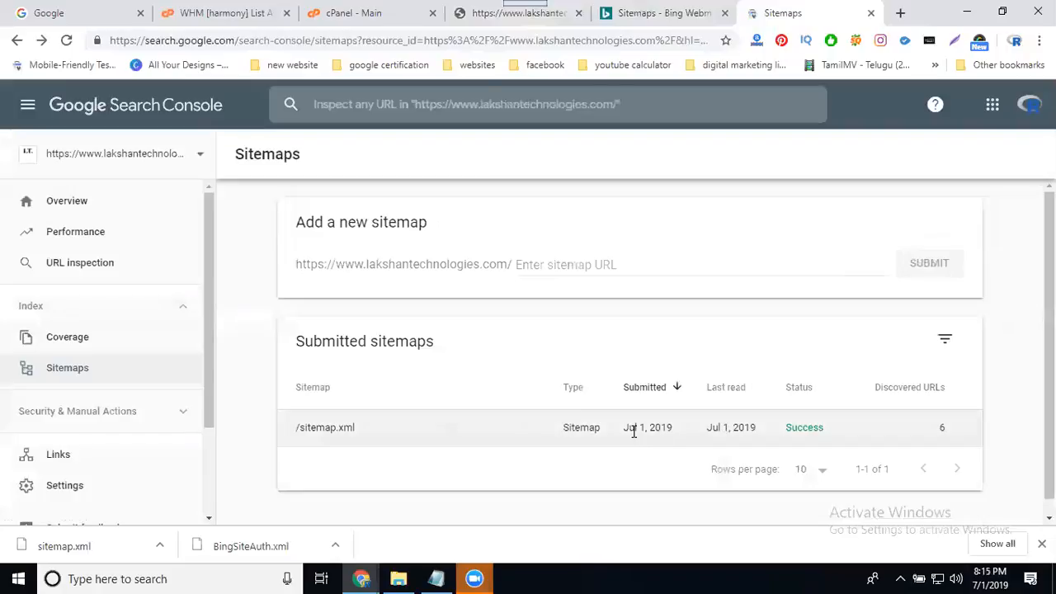
# - View the submitted sitemap's details in Search Console, and review the URL entries in the sitemap file to compare them
pyautogui.click(932, 428)
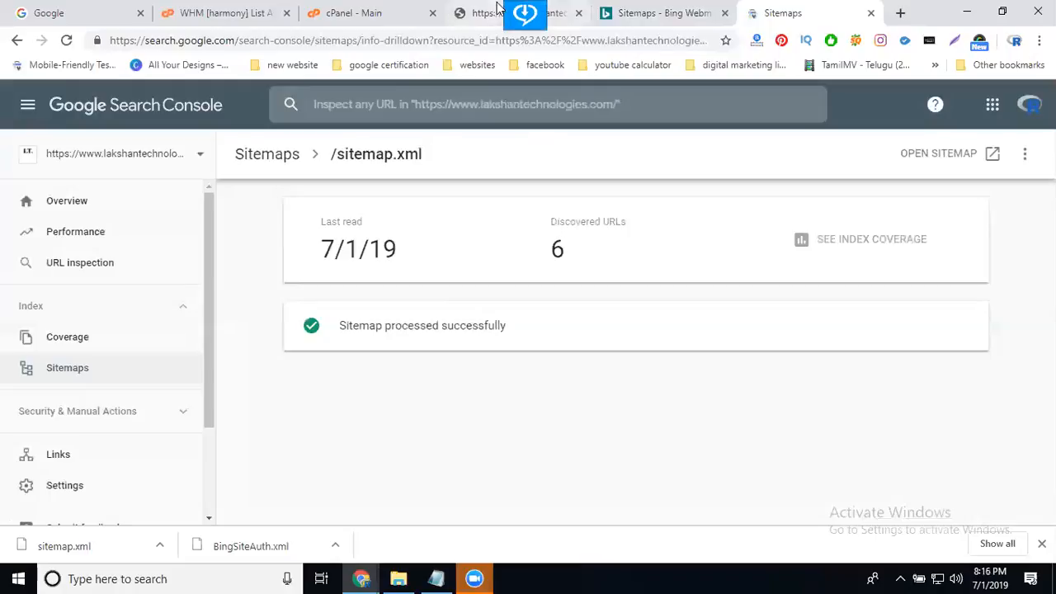
pyautogui.click(520, 14)
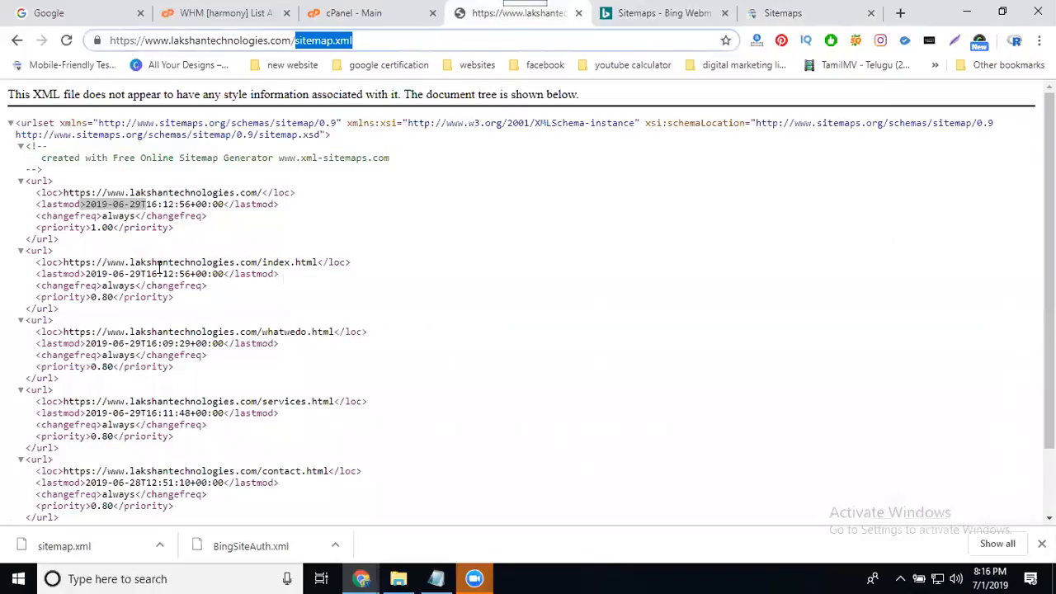
pyautogui.scroll(-1, 166, 331)
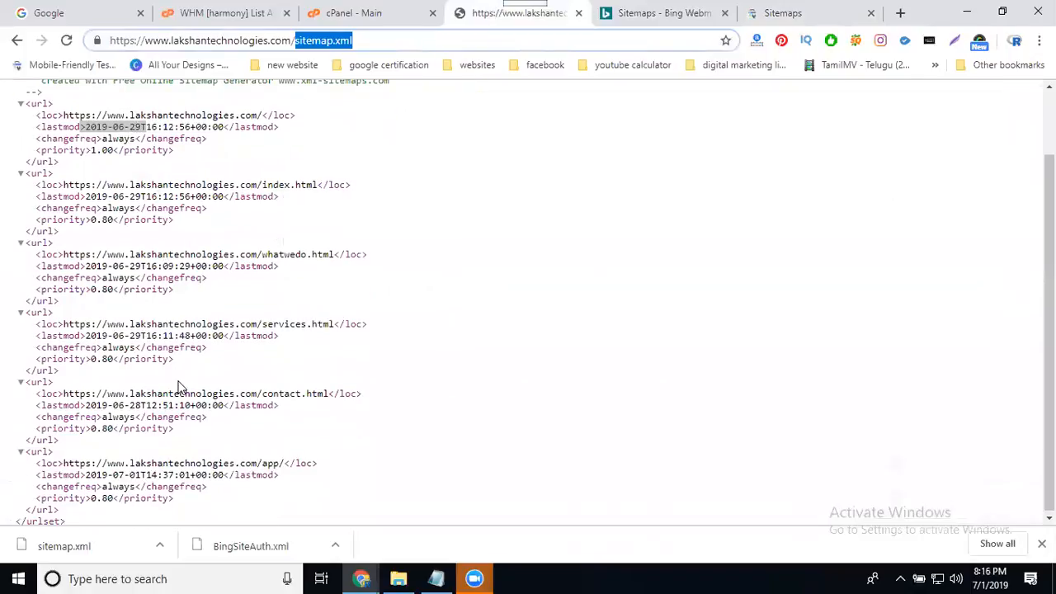